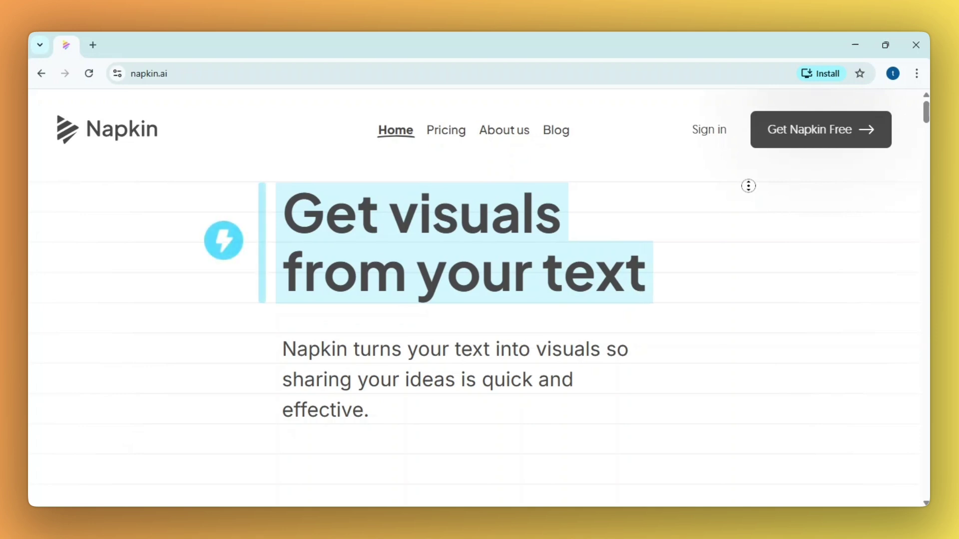
# Step: Look through the Napkin home page, including the How it works section on importing text, generating visuals and polishing them
pyautogui.scroll(-1, 745, 207)
pyautogui.scroll(-3, 741, 219)
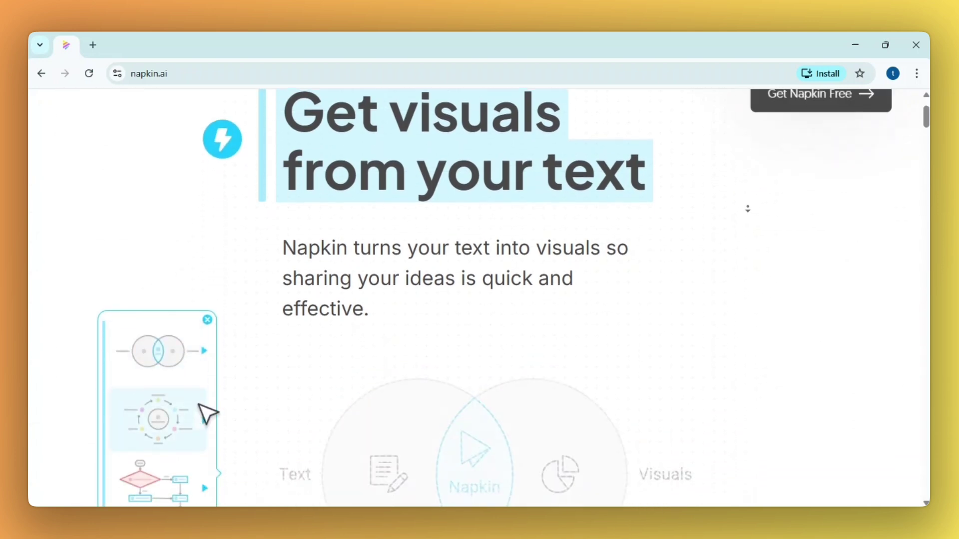
pyautogui.scroll(-2, 764, 213)
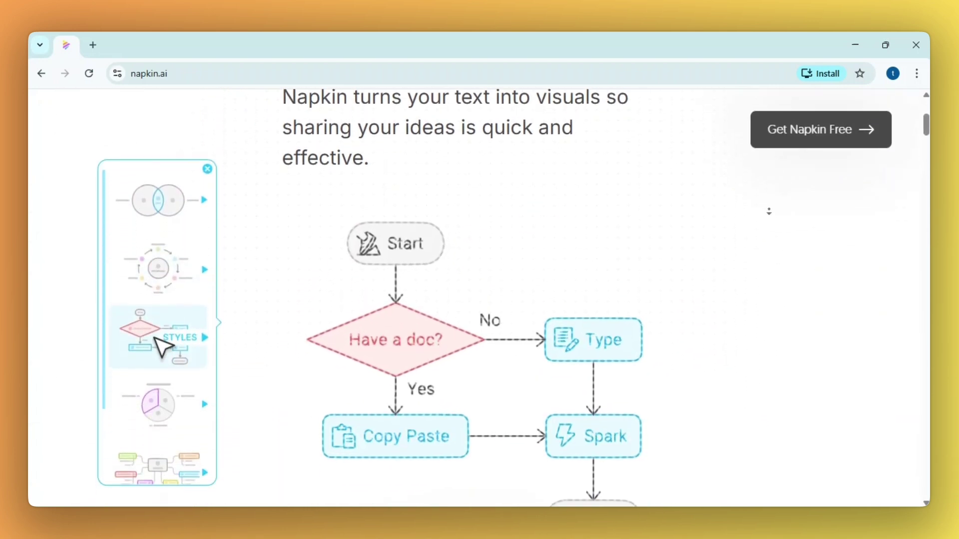
pyautogui.scroll(-2, 778, 208)
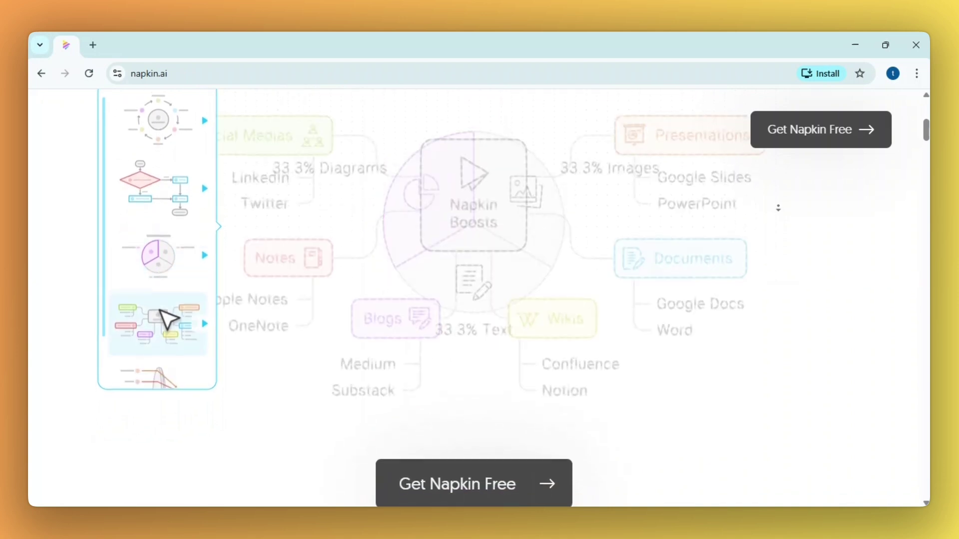
pyautogui.scroll(-7, 778, 207)
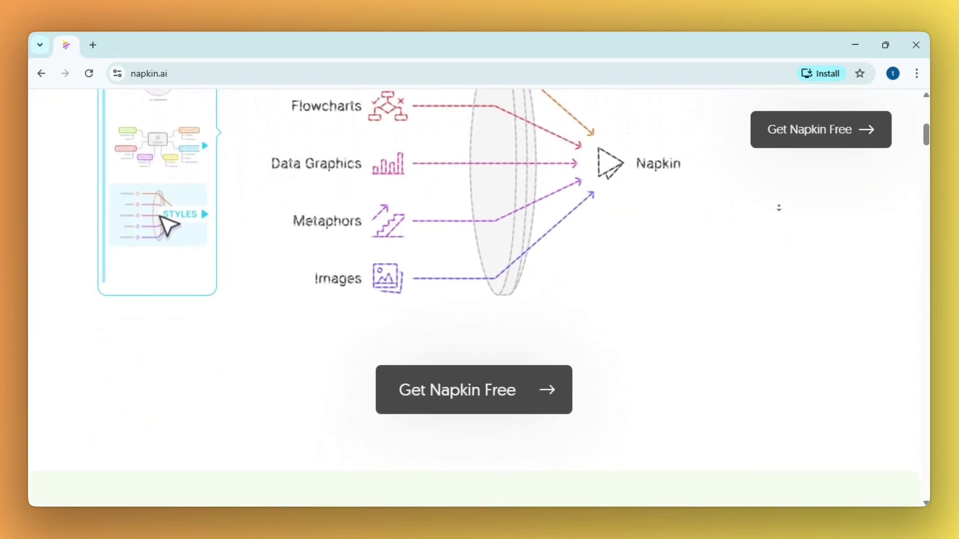
pyautogui.scroll(-2, 806, 213)
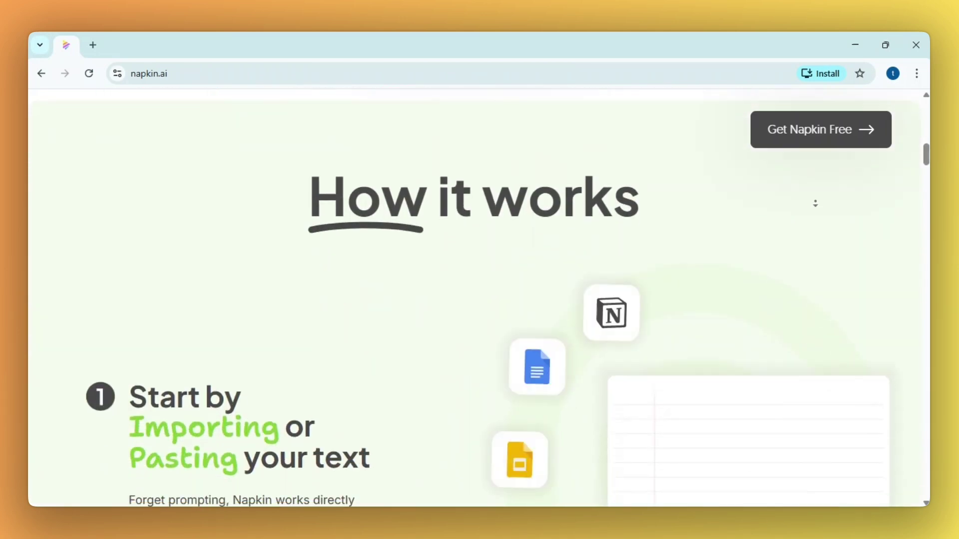
pyautogui.scroll(-2, 812, 216)
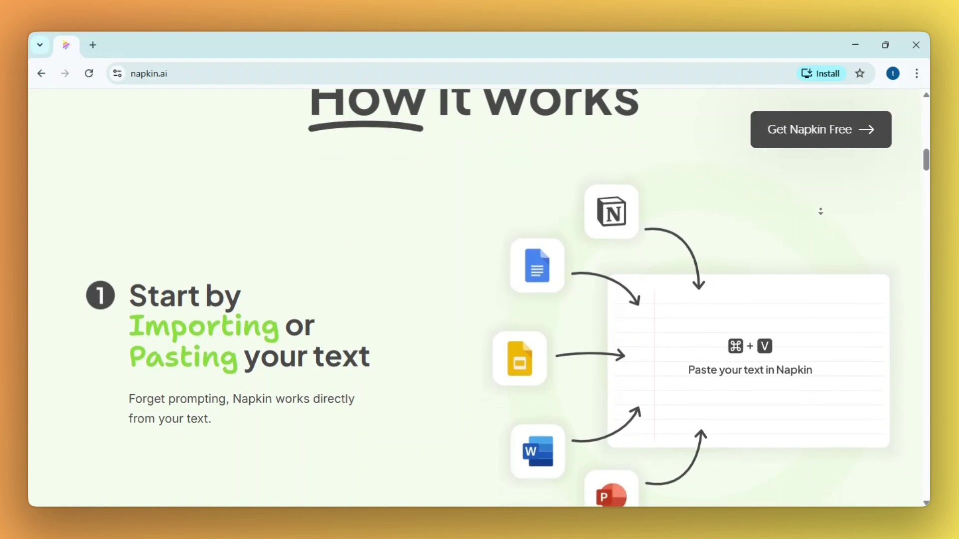
pyautogui.scroll(-1, 849, 196)
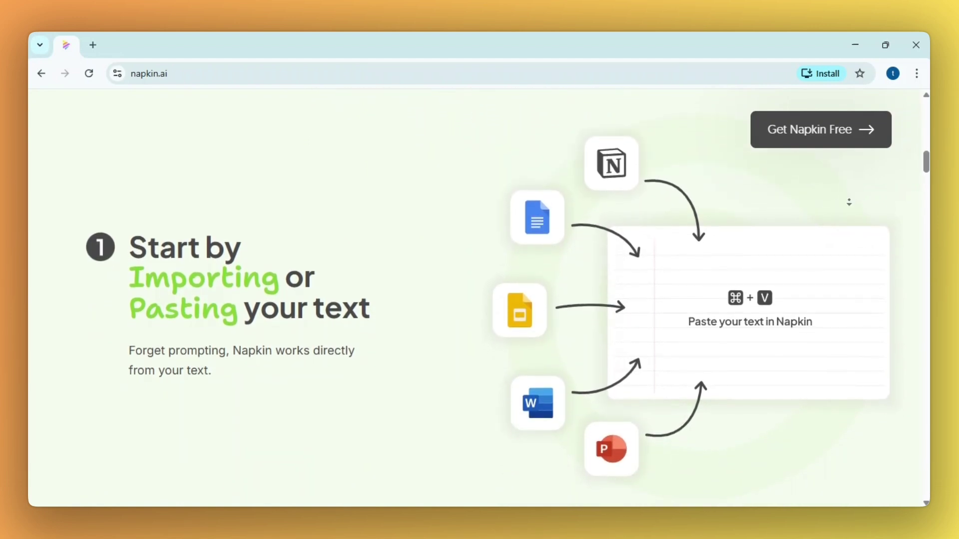
pyautogui.scroll(-1, 854, 198)
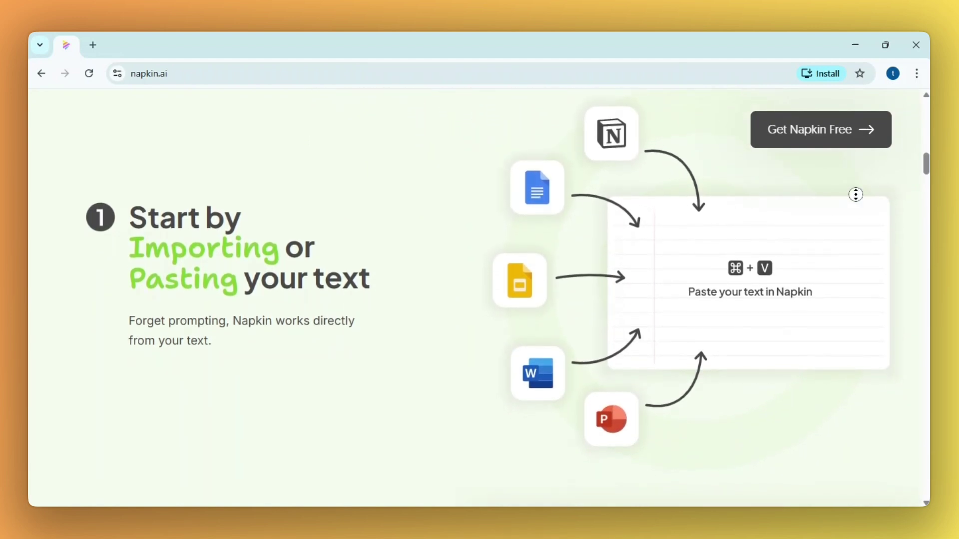
pyautogui.scroll(-6, 855, 199)
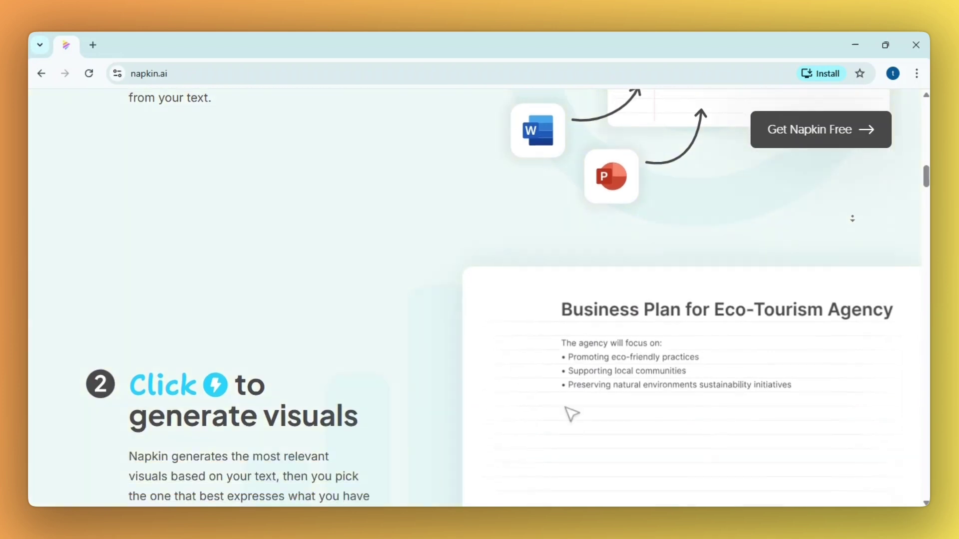
pyautogui.scroll(-2, 858, 209)
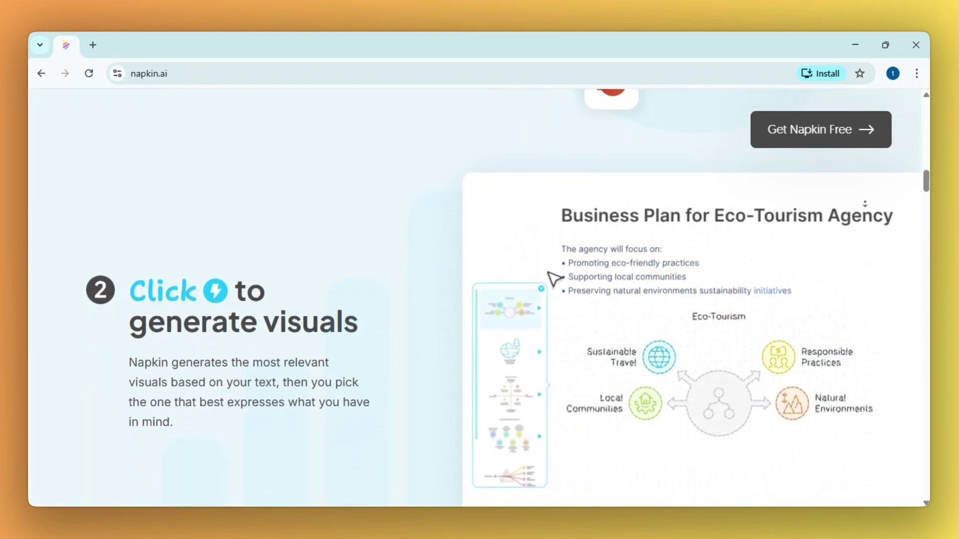
pyautogui.scroll(-1, 869, 199)
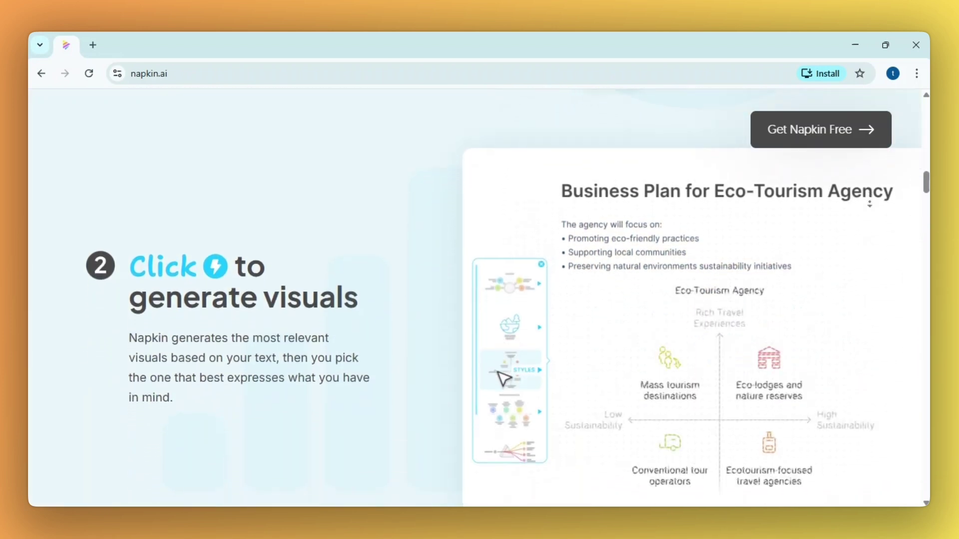
pyautogui.scroll(-7, 868, 208)
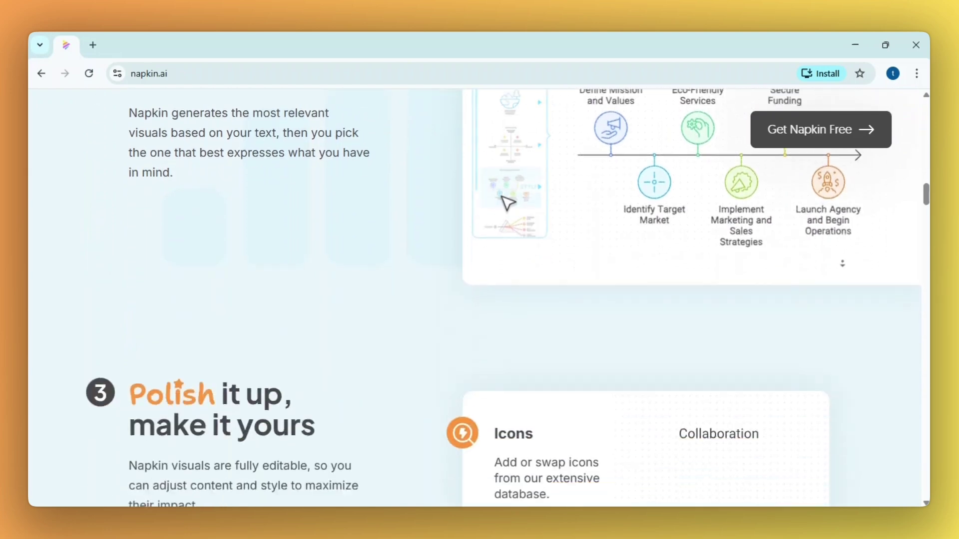
pyautogui.scroll(-2, 869, 204)
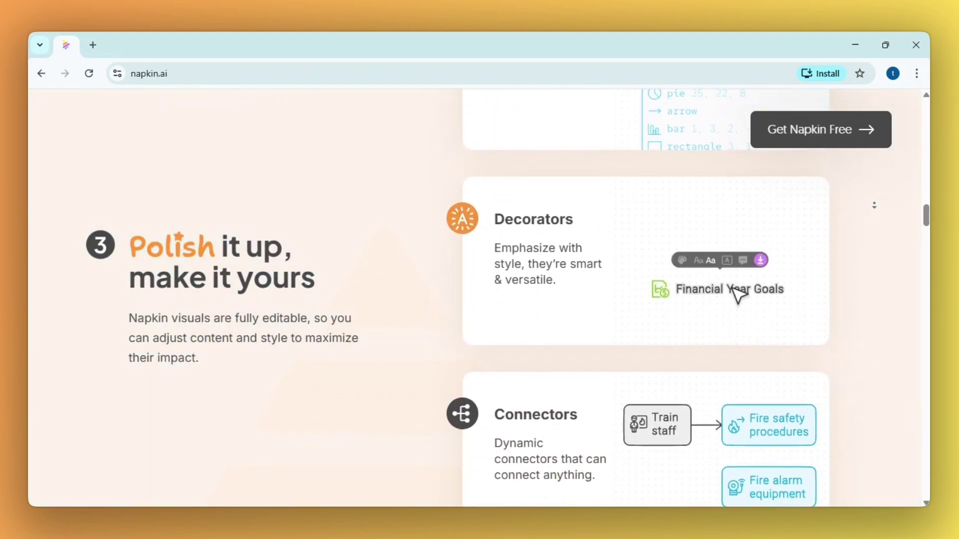
pyautogui.scroll(20, 897, 127)
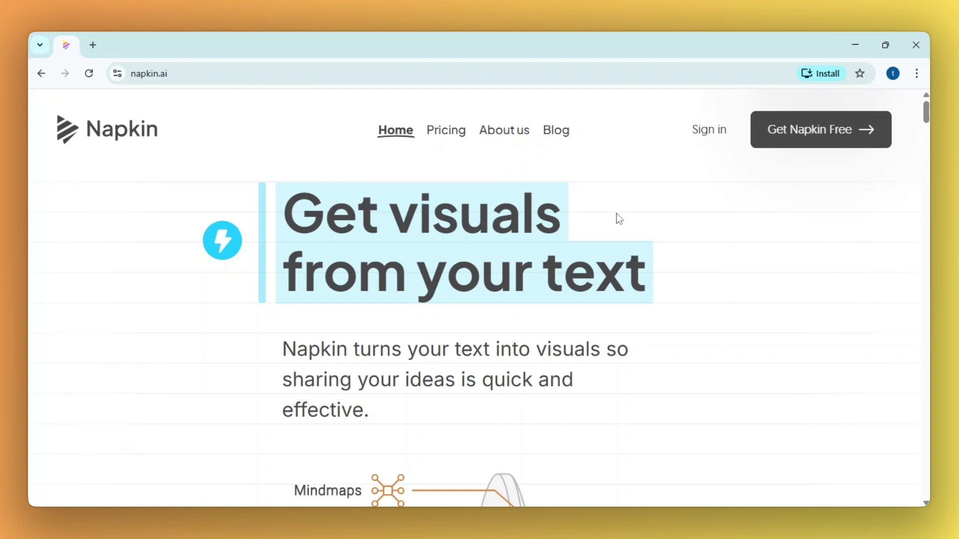
pyautogui.scroll(-3, 685, 288)
pyautogui.scroll(3, 685, 288)
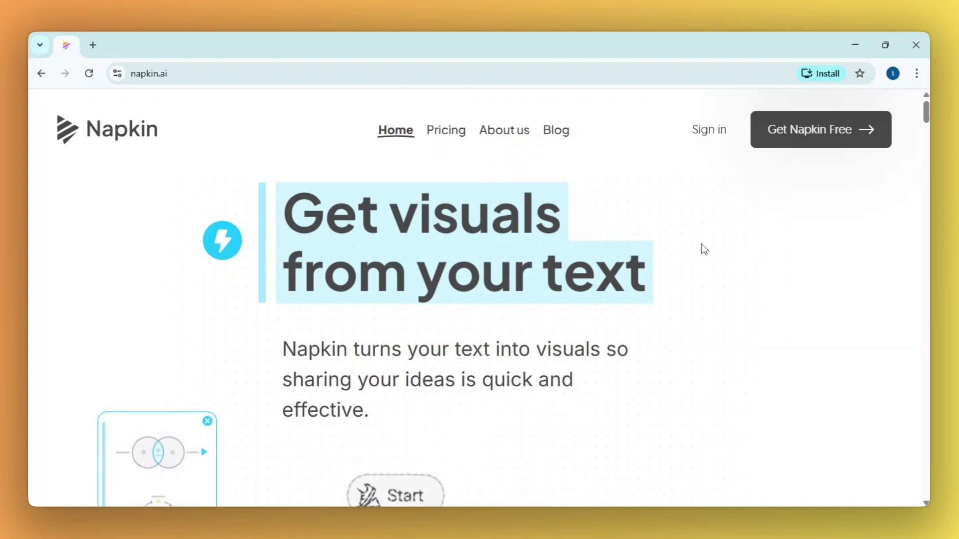
# Step: Open the Napkin sign-in page from the home page and review the available sign-in methods
pyautogui.click(802, 145)
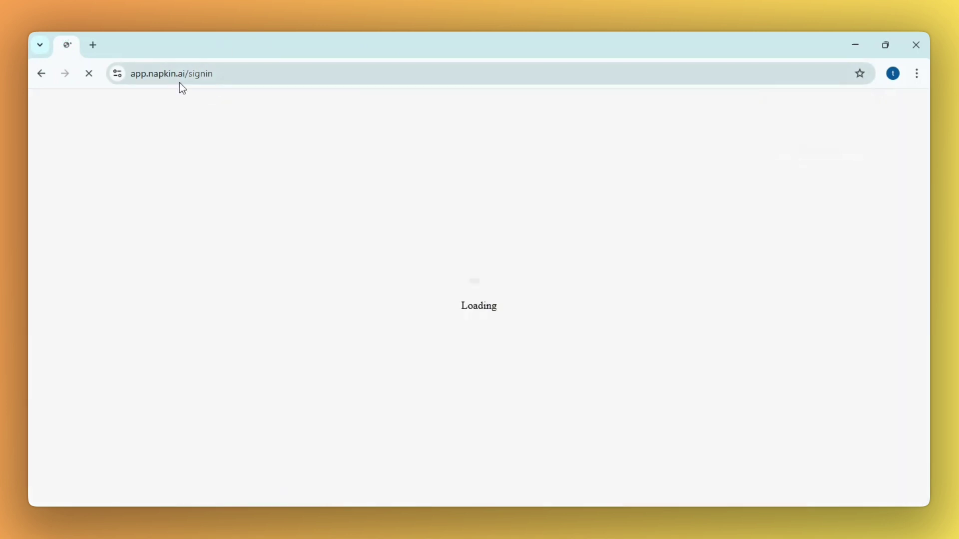
pyautogui.click(209, 75)
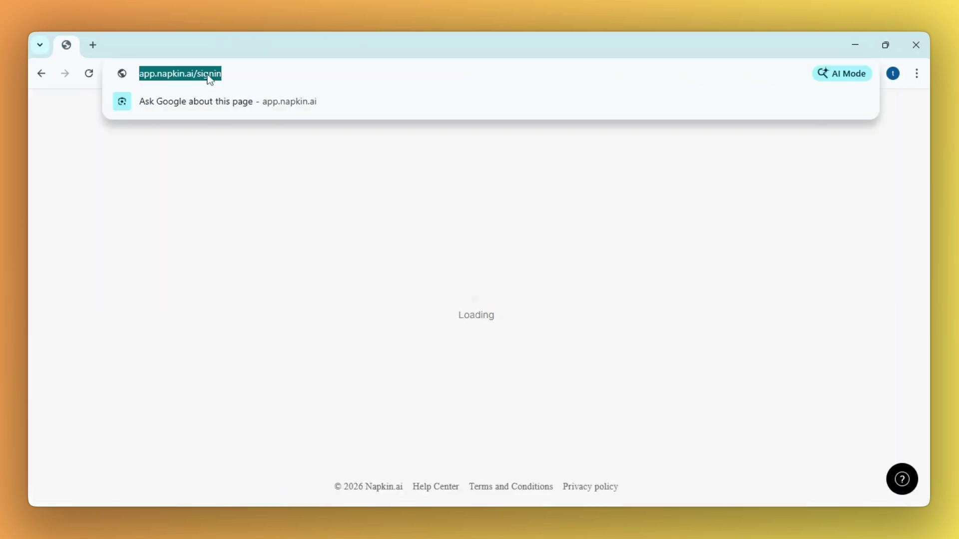
pyautogui.click(389, 234)
pyautogui.scroll(-2, 669, 257)
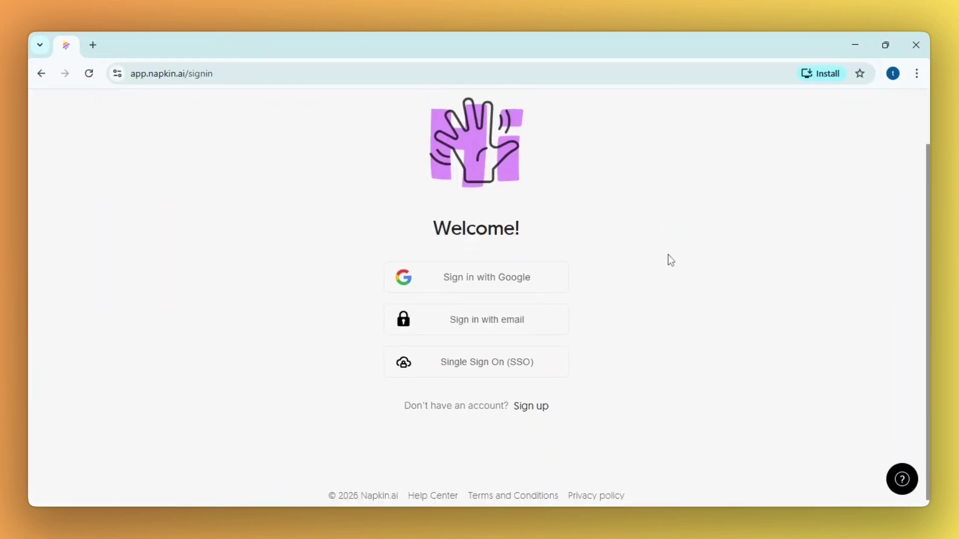
pyautogui.scroll(2, 675, 225)
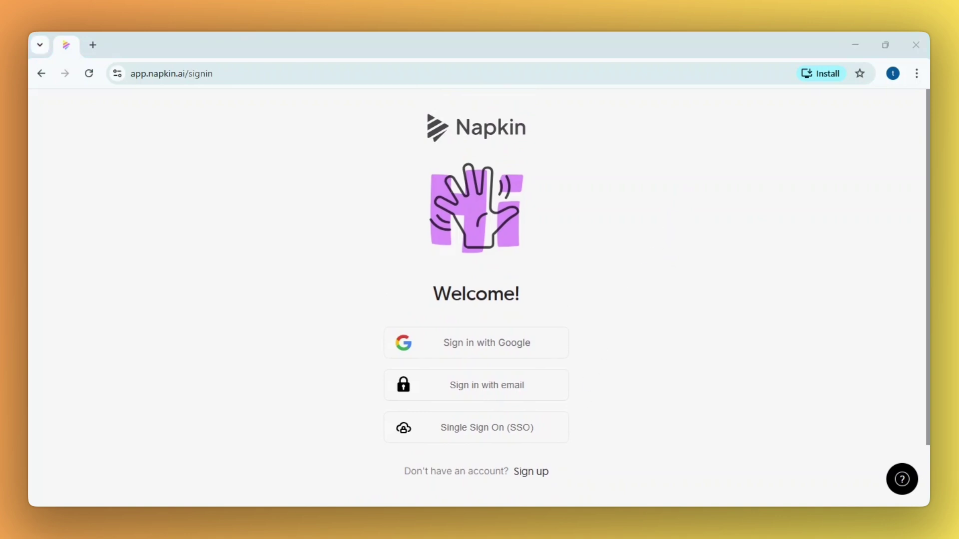
# Step: Sign in to Napkin with Google using the account already listed in the account chooser
pyautogui.click(774, 216)
pyautogui.click(445, 334)
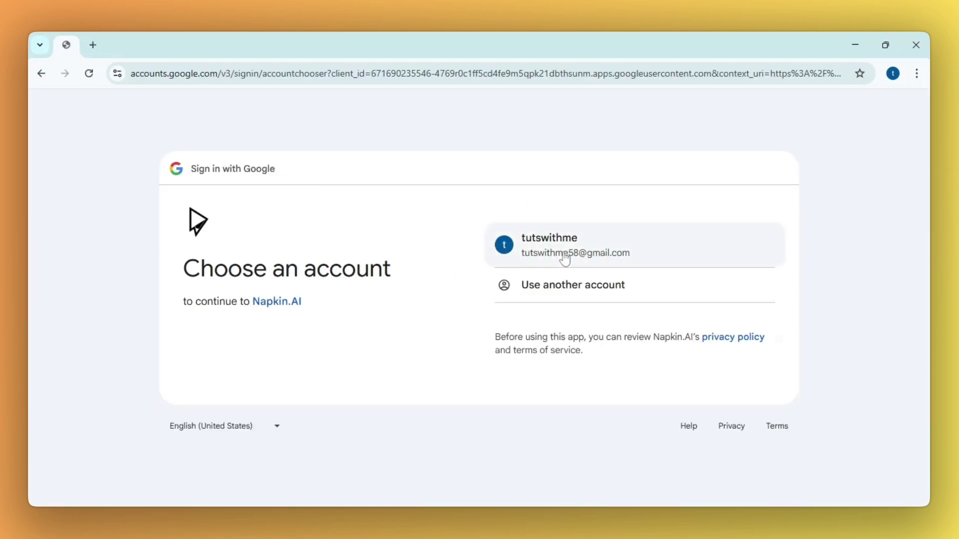
pyautogui.click(566, 253)
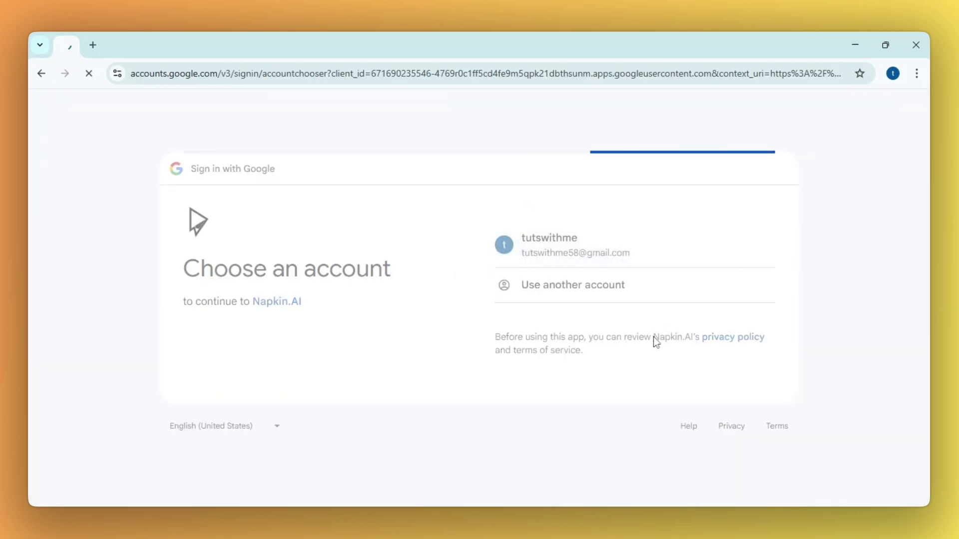
pyautogui.click(655, 446)
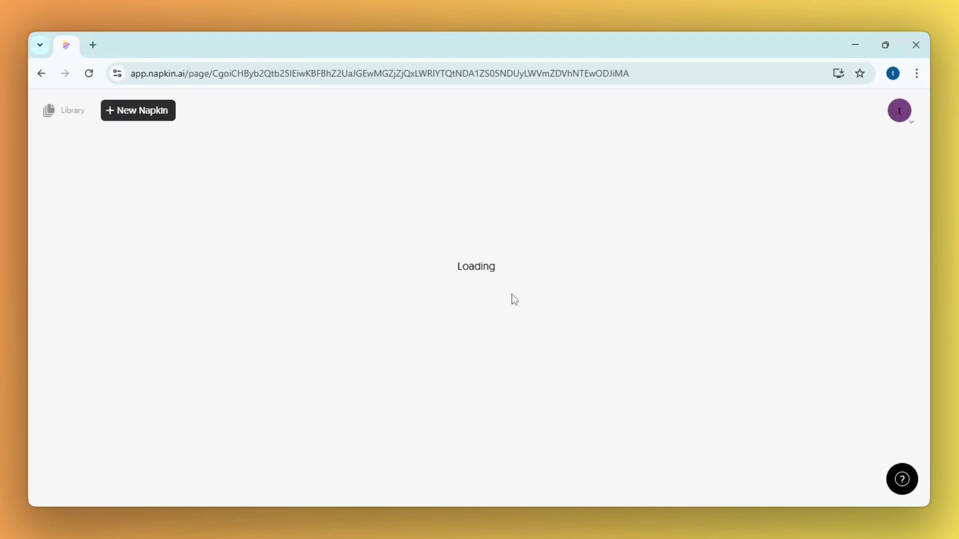
# Step: Complete the onboarding survey, choosing University and higher education as the school type and Video platforms as the referral source
pyautogui.click(477, 335)
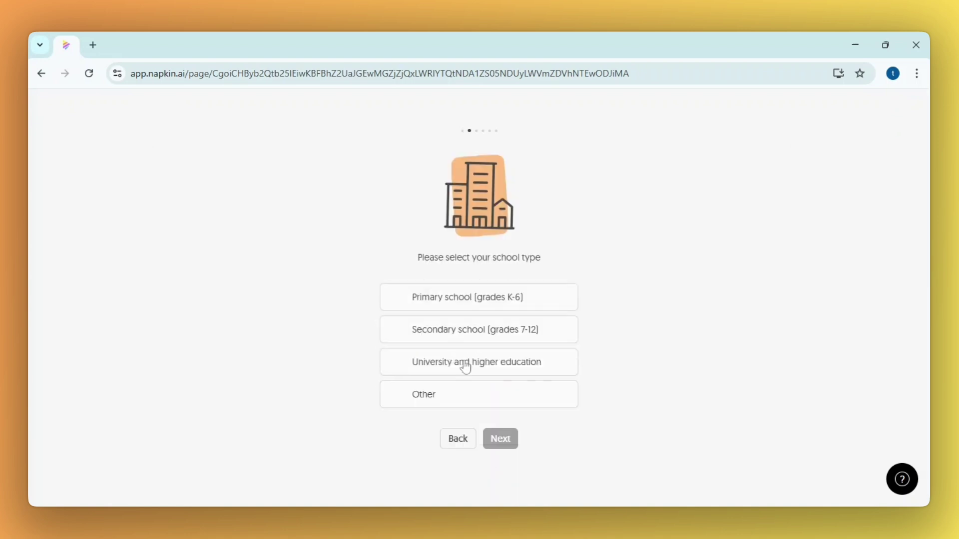
pyautogui.click(466, 363)
pyautogui.click(482, 323)
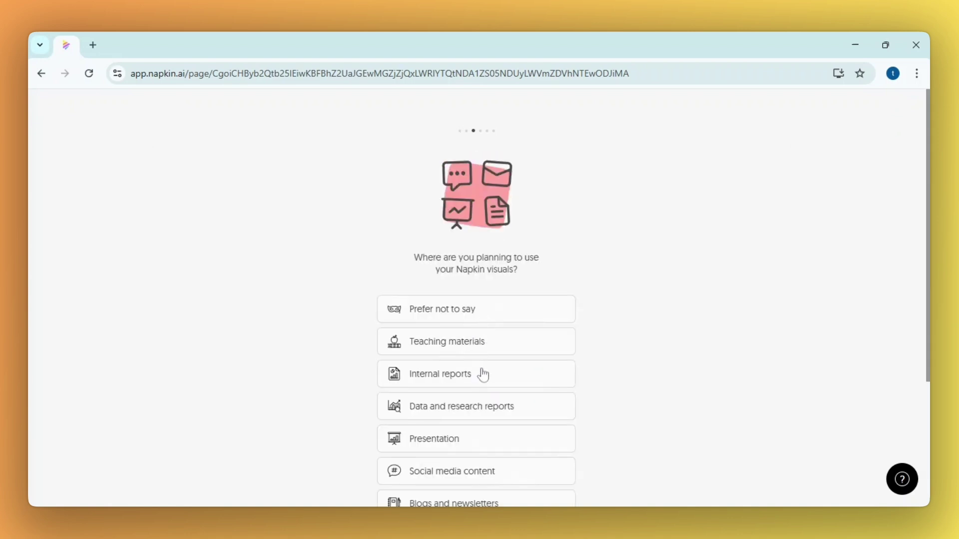
pyautogui.click(491, 322)
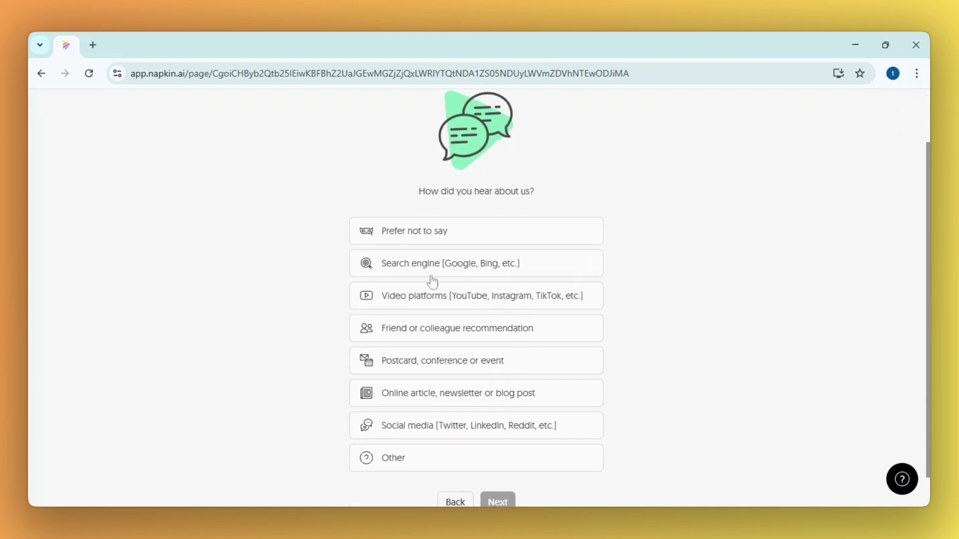
pyautogui.click(438, 289)
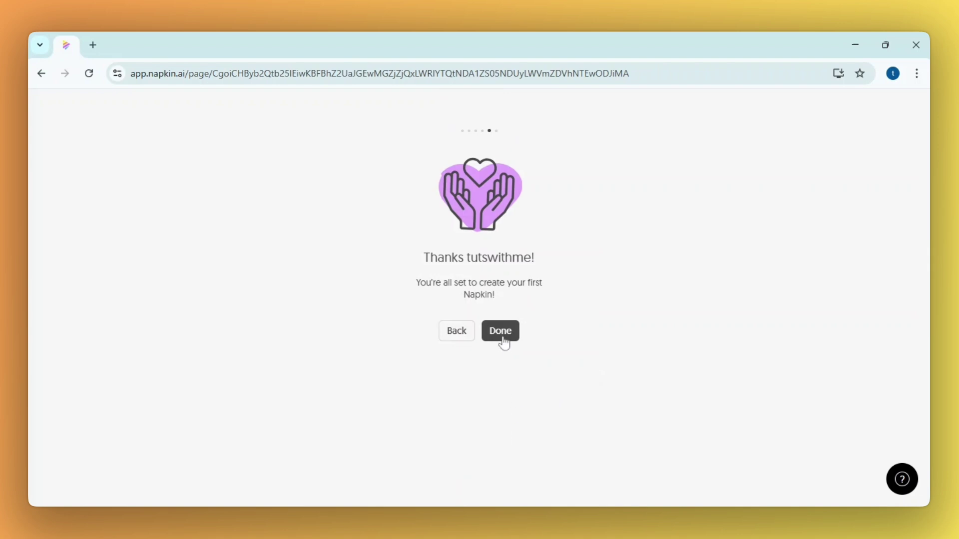
pyautogui.click(503, 343)
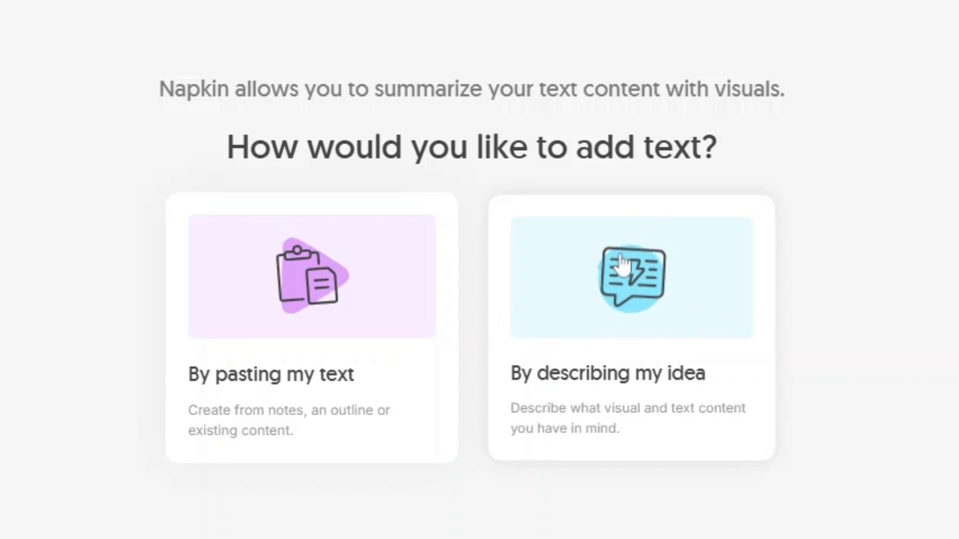
# Step: Create the text by describing the idea "The 5 stages of the customer journey" and have the AI write the document
pyautogui.click(678, 302)
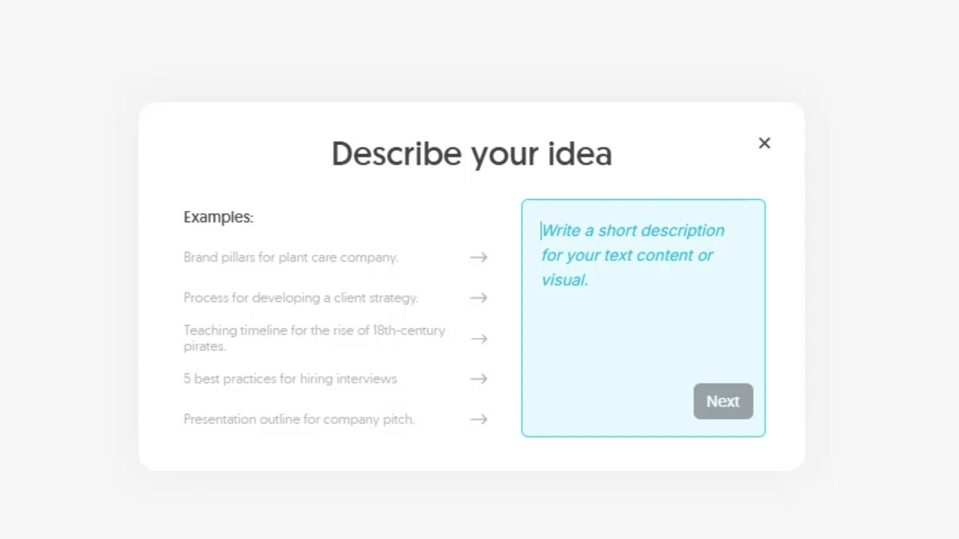
pyautogui.write('The 5 stages of the customer journey')
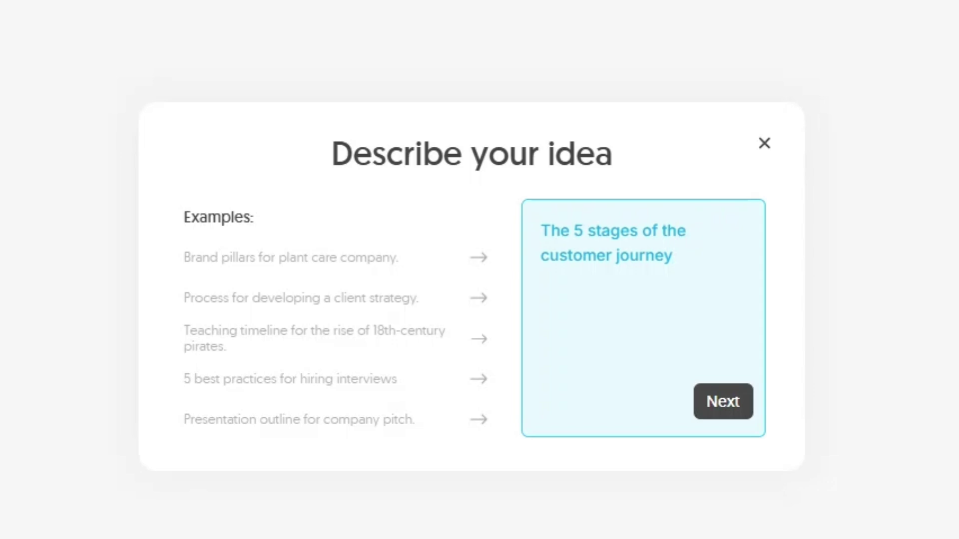
pyautogui.press('Return')
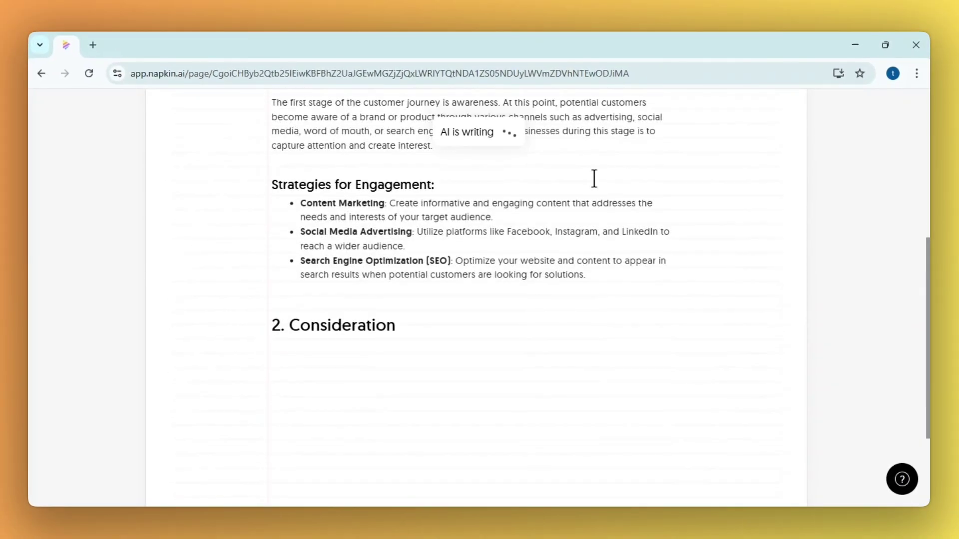
# Step: Generate a visual for the introductory paragraph below the title "The 5 Stages of the Customer Journey"
pyautogui.scroll(10, 594, 179)
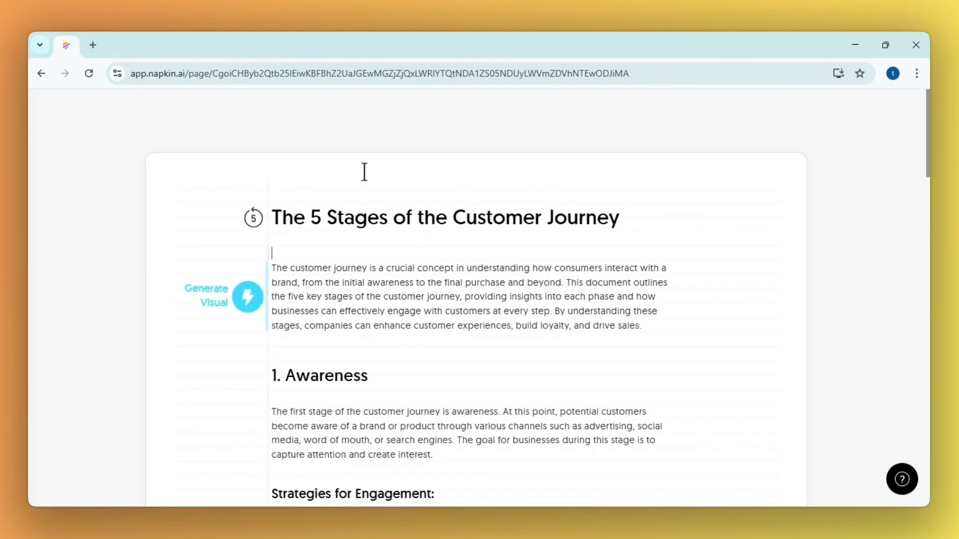
pyautogui.scroll(-2, 488, 220)
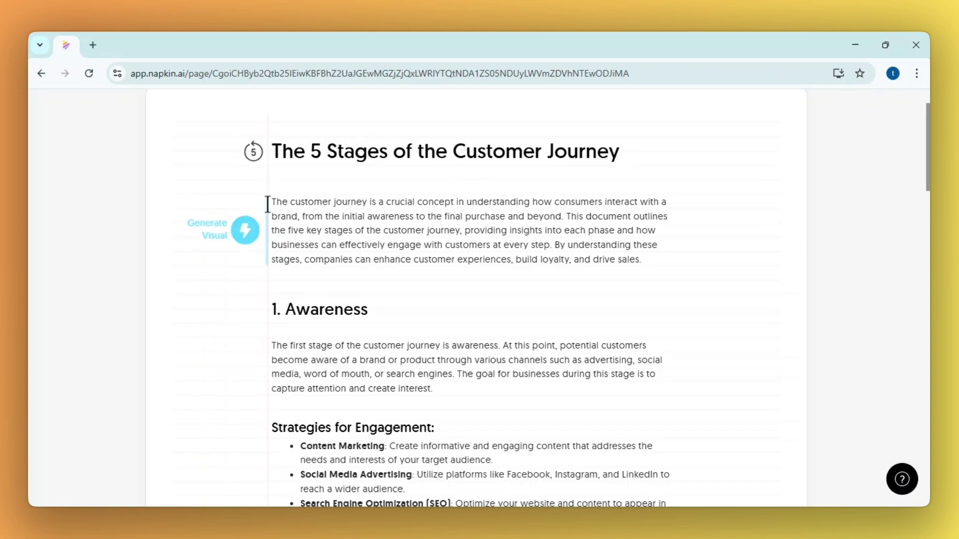
pyautogui.moveTo(274, 204); pyautogui.dragTo(677, 269)
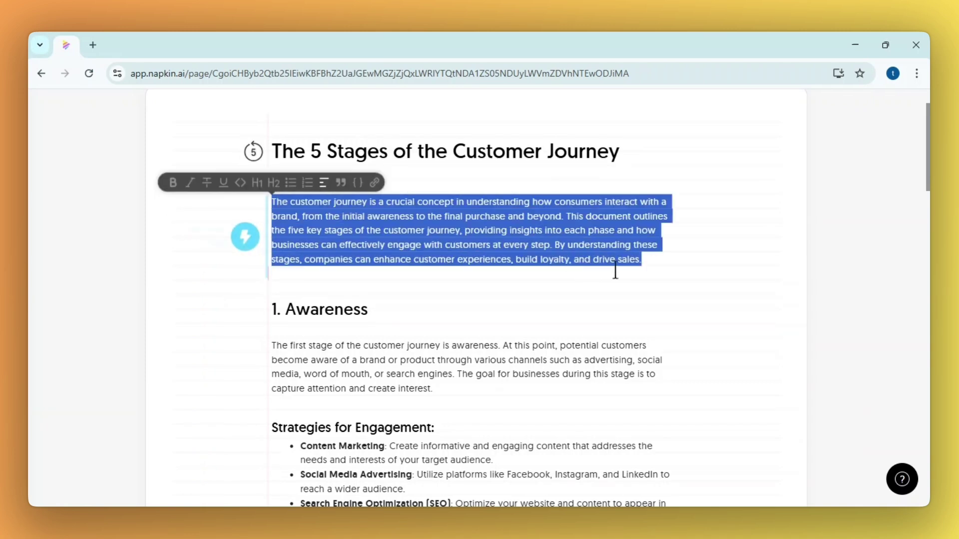
pyautogui.click(376, 188)
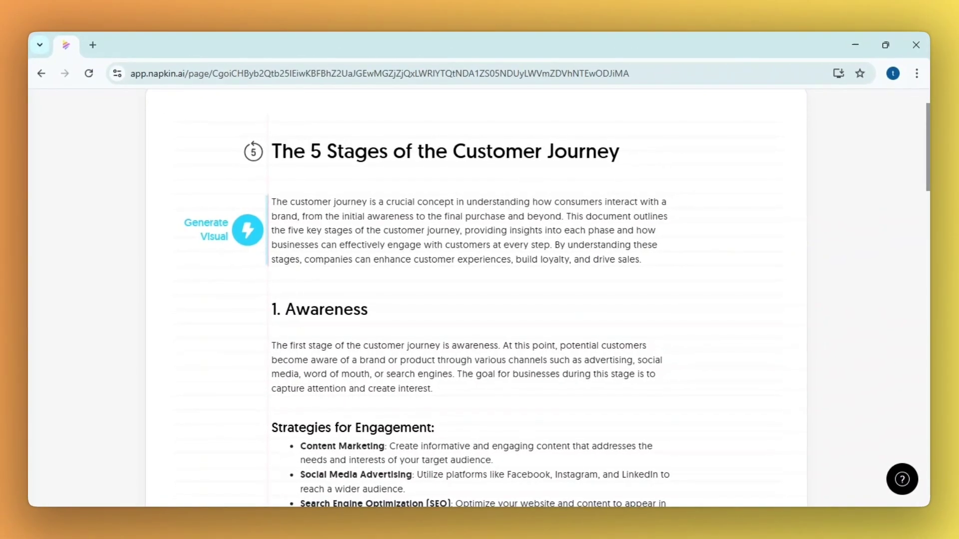
pyautogui.click(248, 235)
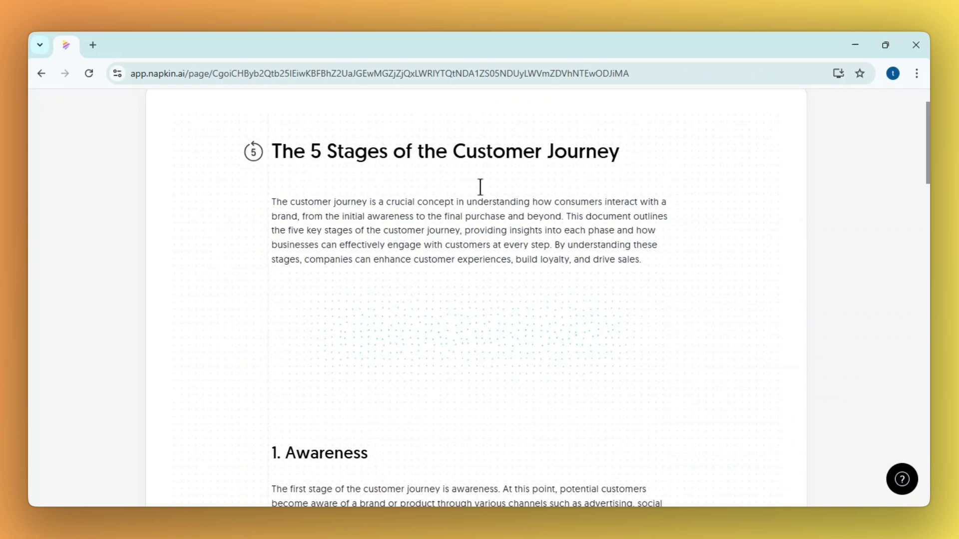
# Step: Load more AI visual suggestions for the introductory paragraph
pyautogui.scroll(-2, 571, 271)
pyautogui.scroll(2, 576, 254)
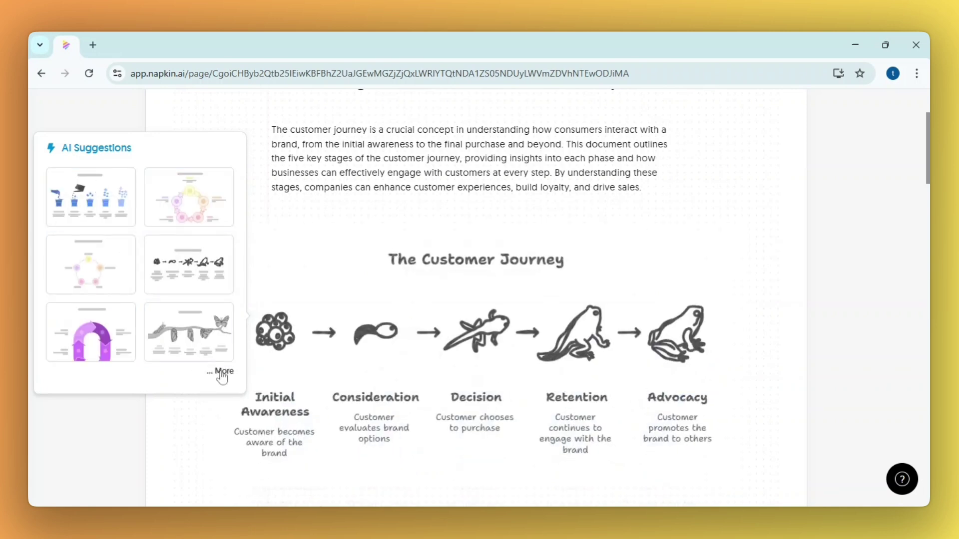
pyautogui.click(222, 371)
pyautogui.scroll(3, 210, 280)
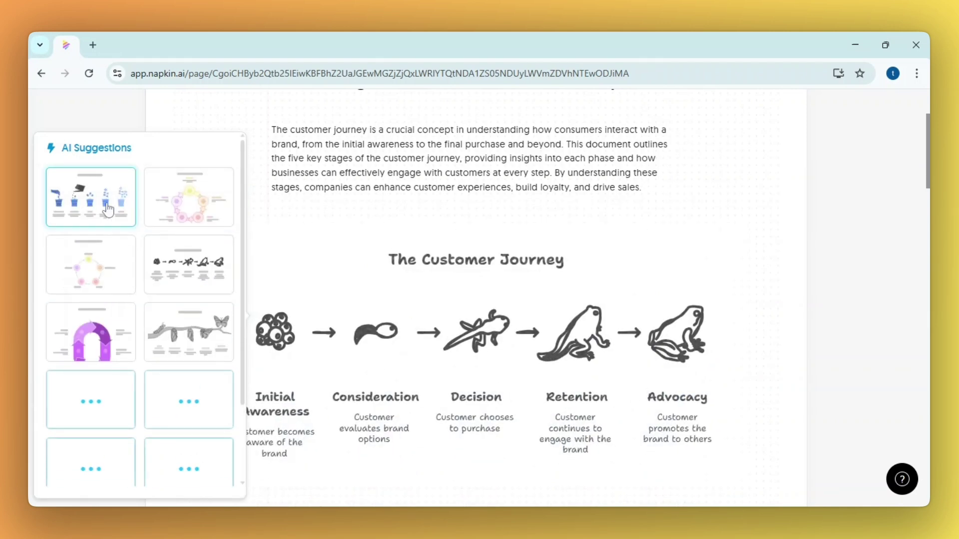
# Step: Preview the suggested visuals for the introduction, including the cycle, frog life-cycle, winding road and staircase designs, and load further suggestions
pyautogui.click(90, 197)
pyautogui.click(172, 208)
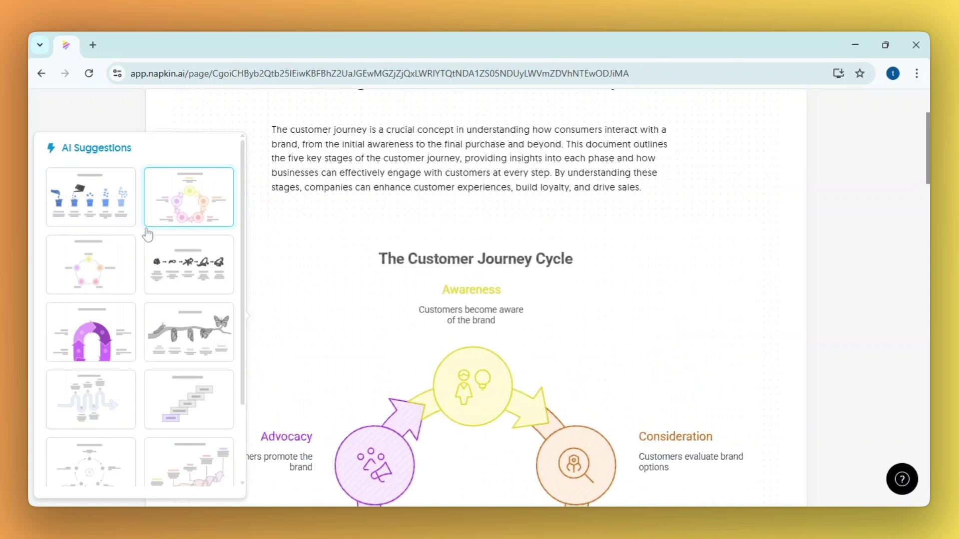
pyautogui.click(85, 274)
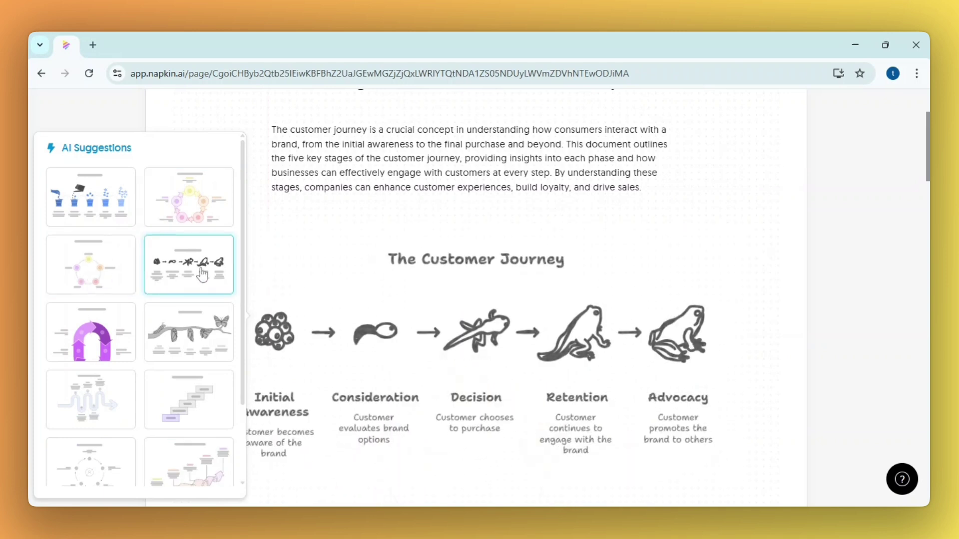
pyautogui.click(189, 334)
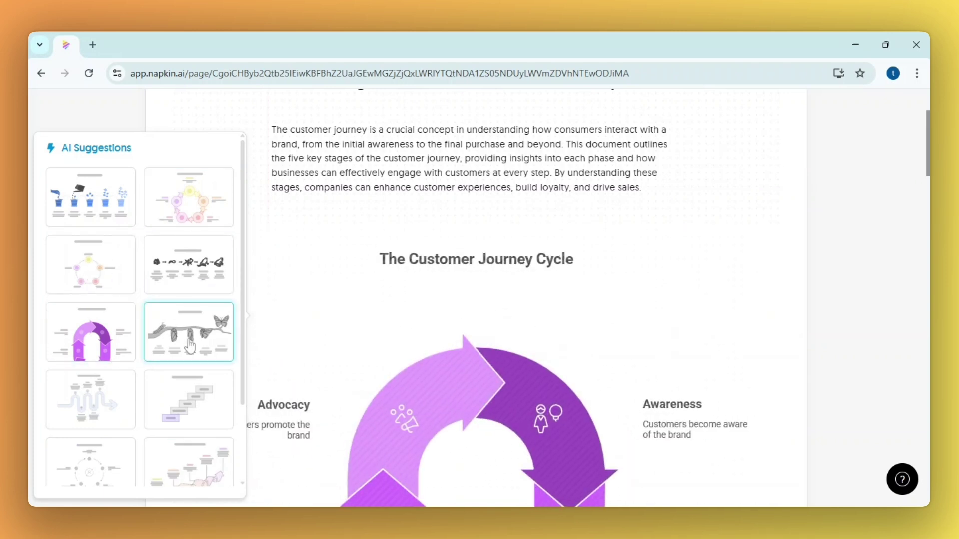
pyautogui.click(112, 400)
pyautogui.click(190, 400)
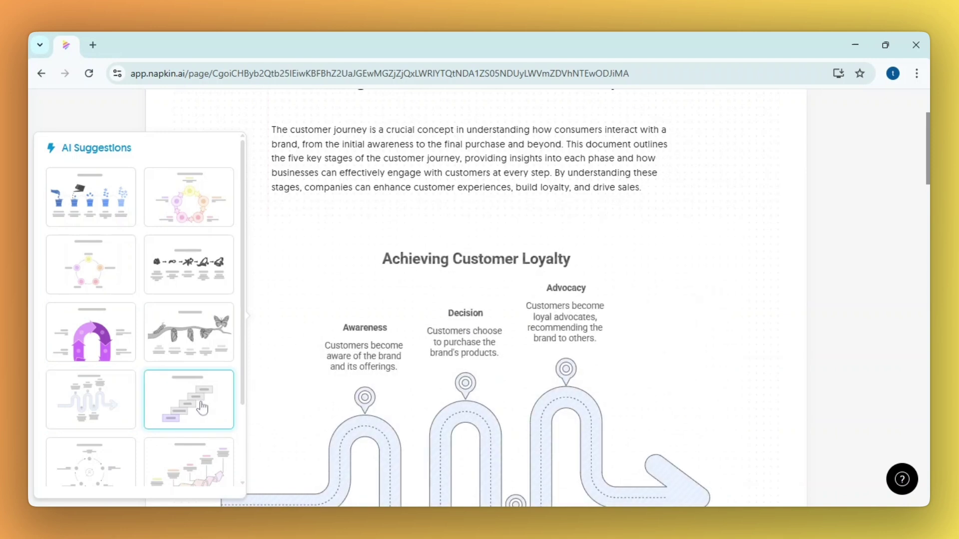
pyautogui.scroll(-1, 193, 419)
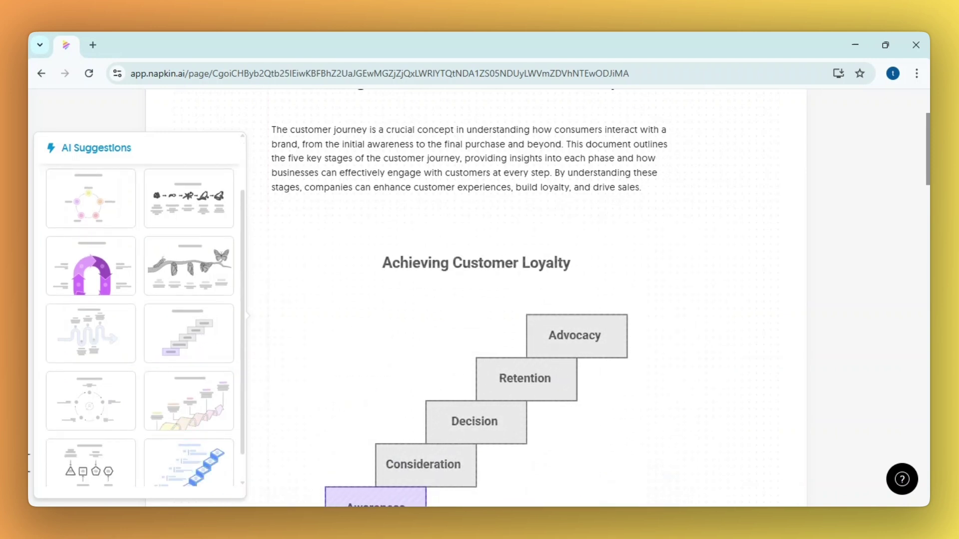
pyautogui.scroll(1, 160, 351)
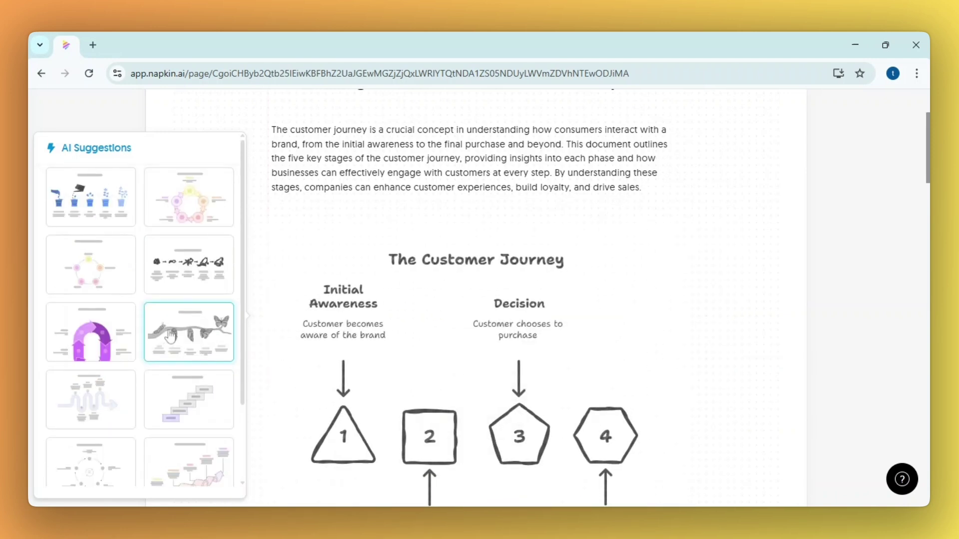
pyautogui.scroll(-2, 172, 384)
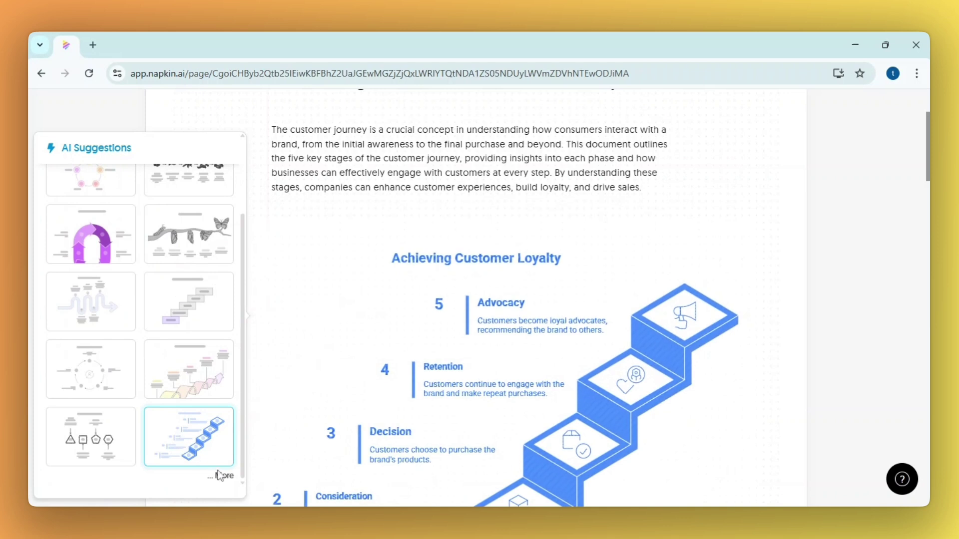
pyautogui.scroll(-3, 222, 481)
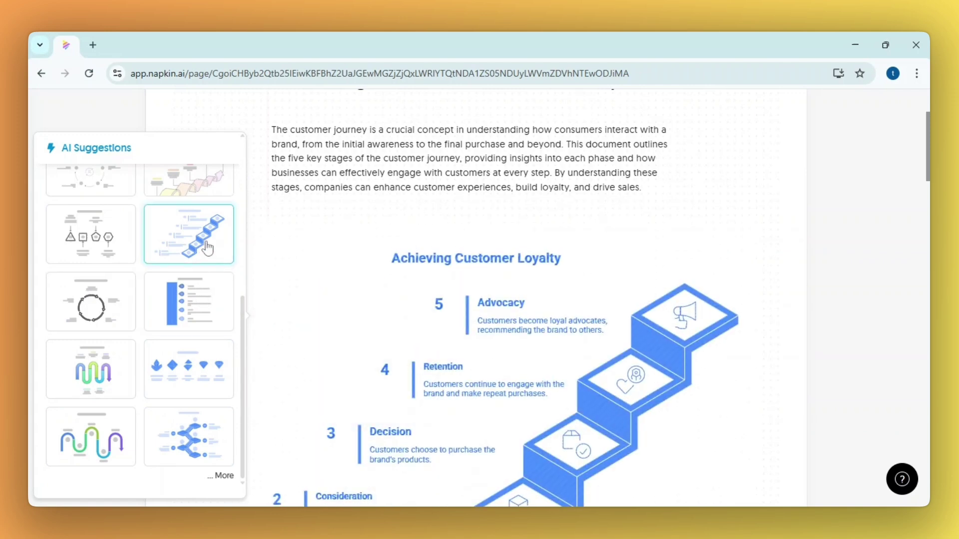
# Step: Insert the five-circle Customer Journey Cycle visual below the introduction in the multicolour style with unfilled outlines
pyautogui.scroll(5, 207, 247)
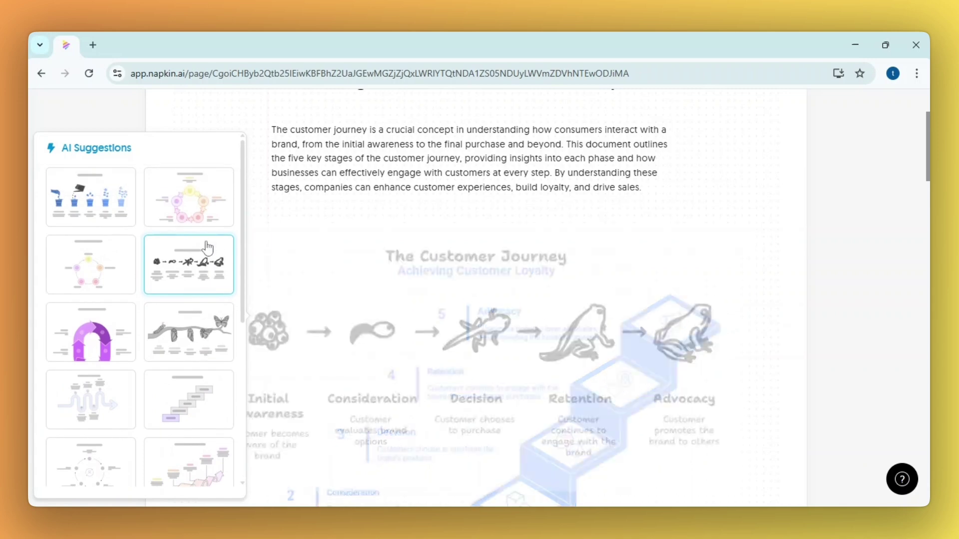
pyautogui.click(201, 220)
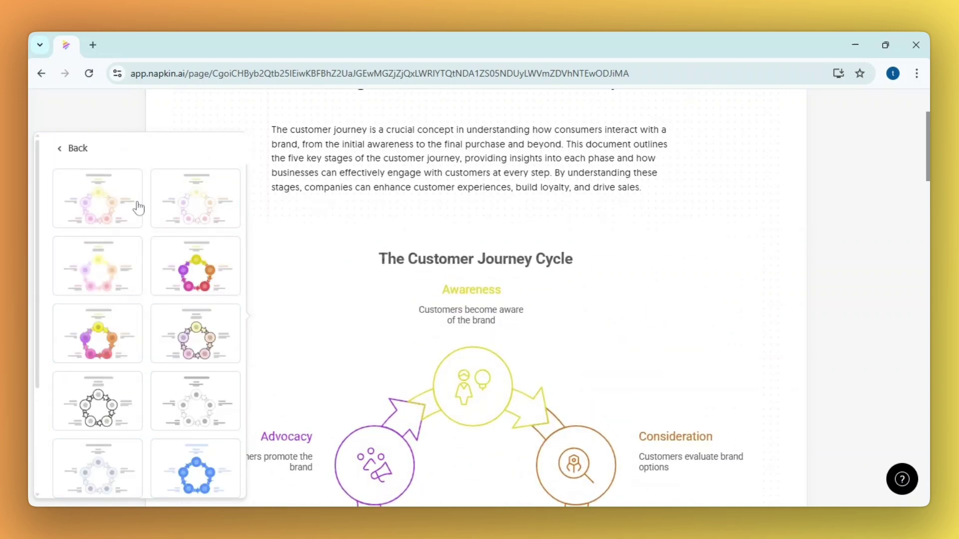
pyautogui.click(220, 216)
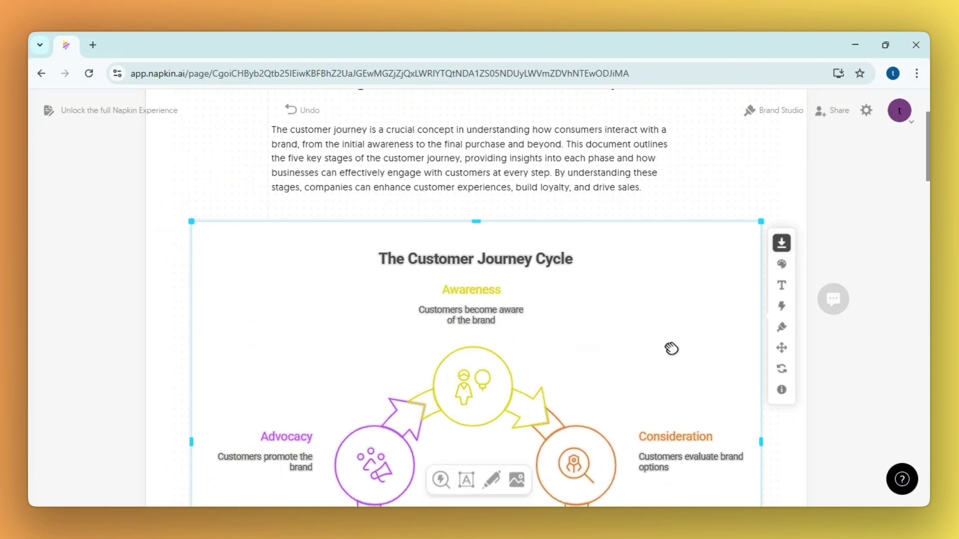
# Step: Examine the inserted Customer Journey Cycle visual from its title to the Retention and Decision stages
pyautogui.scroll(-1, 688, 349)
pyautogui.scroll(-3, 688, 349)
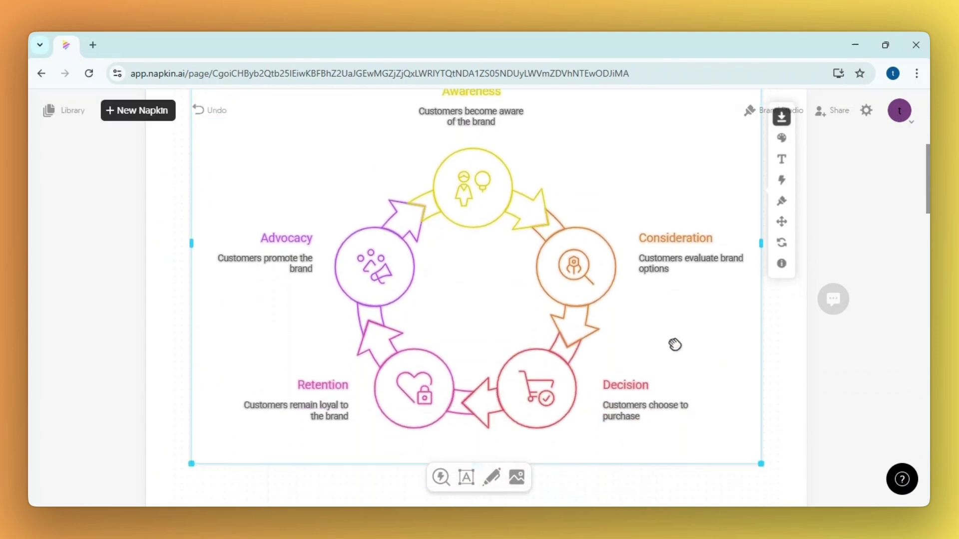
pyautogui.scroll(3, 803, 388)
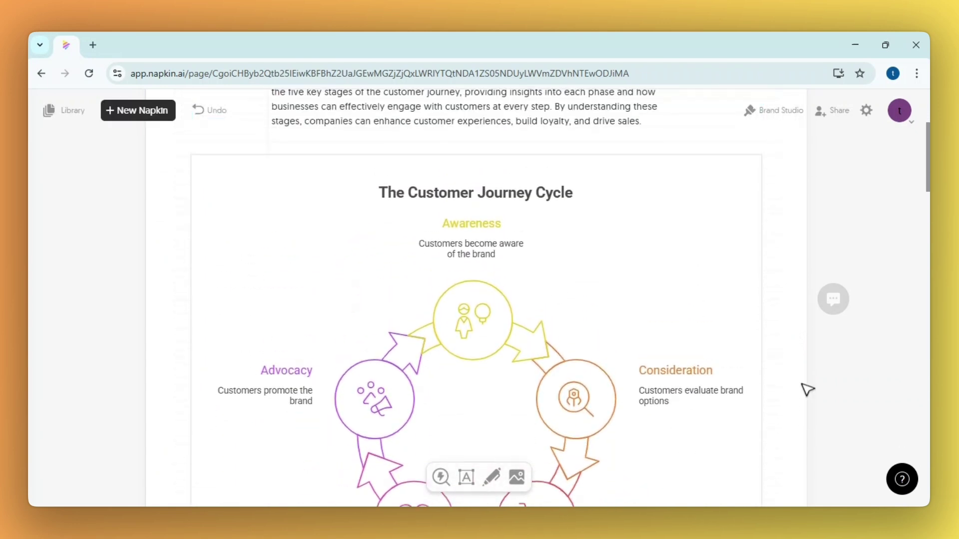
pyautogui.scroll(-3, 808, 389)
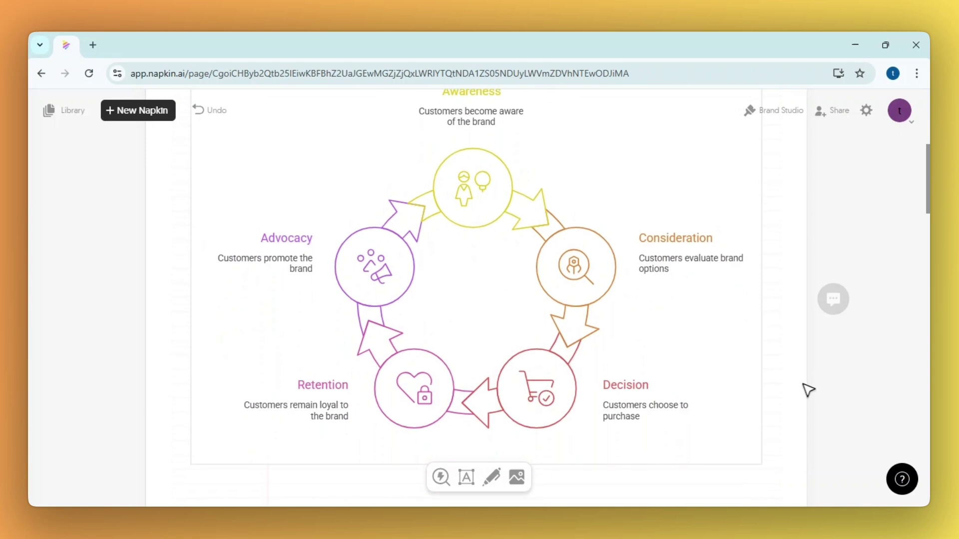
pyautogui.scroll(2, 809, 389)
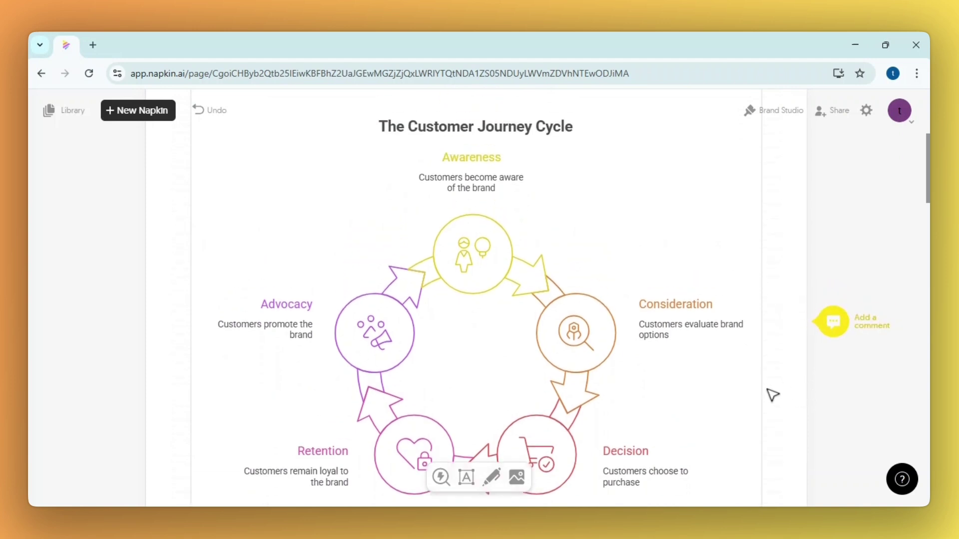
pyautogui.scroll(-2, 775, 341)
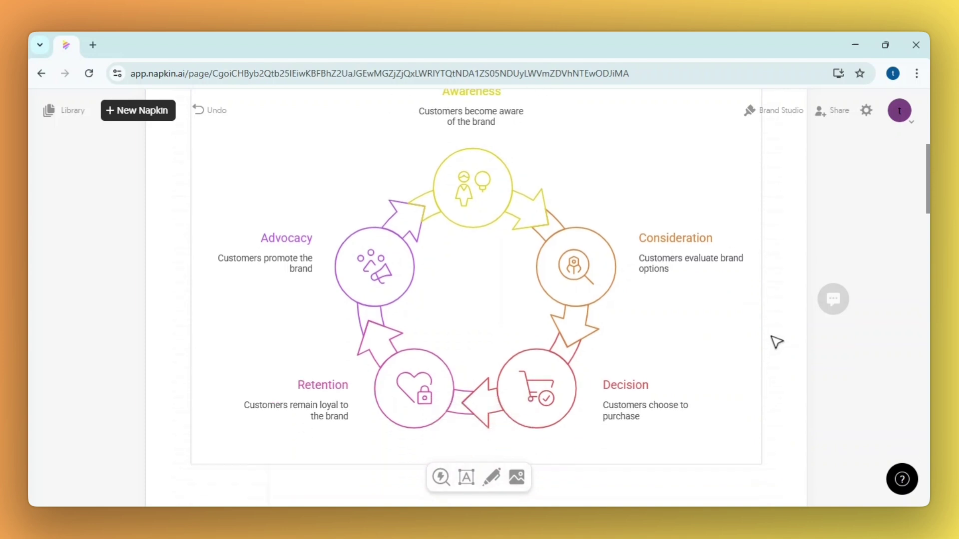
pyautogui.scroll(2, 776, 341)
pyautogui.scroll(-2, 777, 342)
pyautogui.scroll(2, 777, 342)
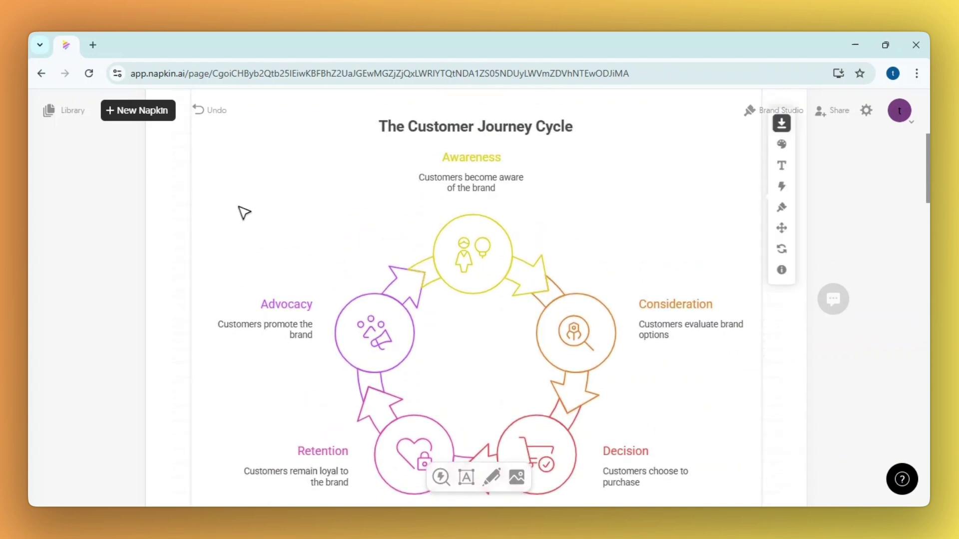
# Step: Inspect the editing controls of the Awareness icon and of the whole cycle graphic, then clear the selection
pyautogui.click(478, 259)
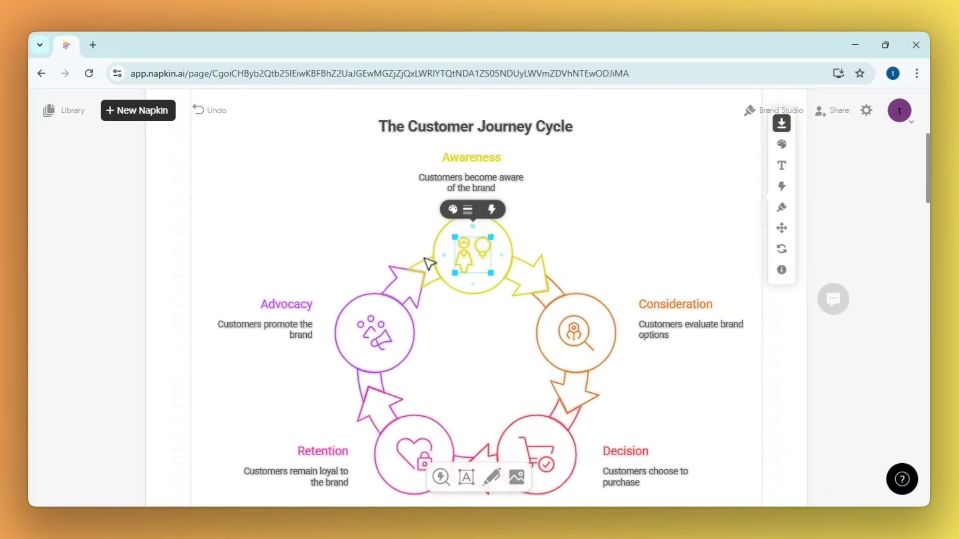
pyautogui.click(420, 315)
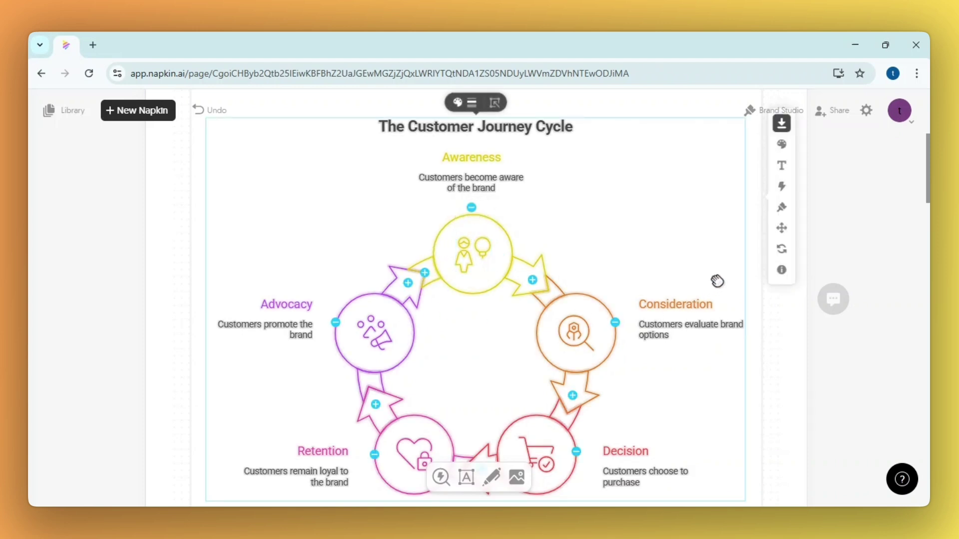
pyautogui.scroll(-2, 766, 336)
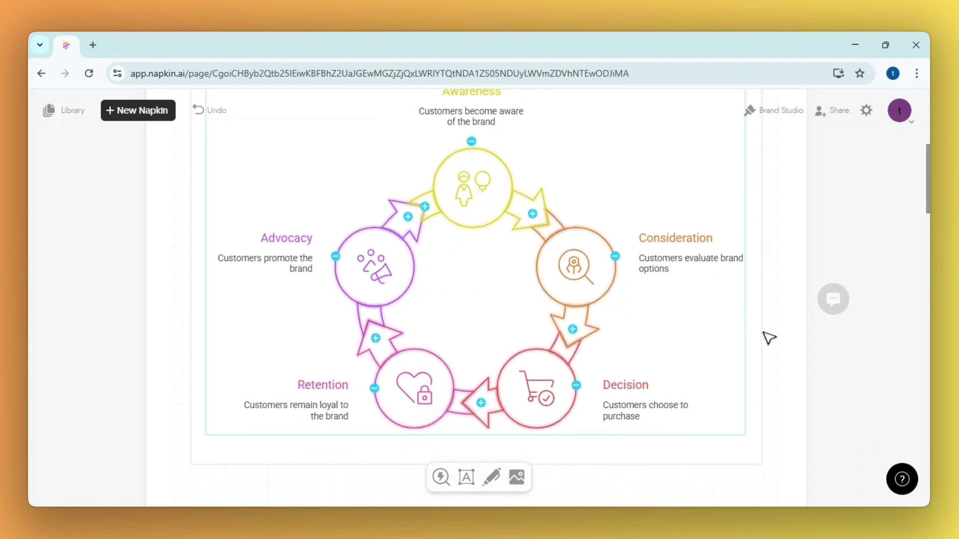
pyautogui.click(774, 337)
# Step: Open the alternative icon suggestions for the person-and-balloon icon in the Awareness circle
pyautogui.scroll(2, 774, 337)
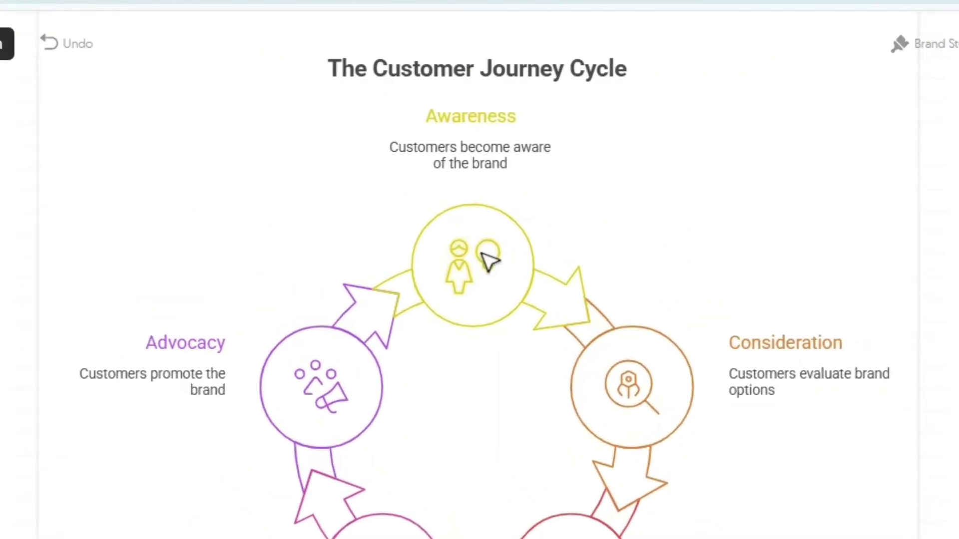
pyautogui.click(481, 248)
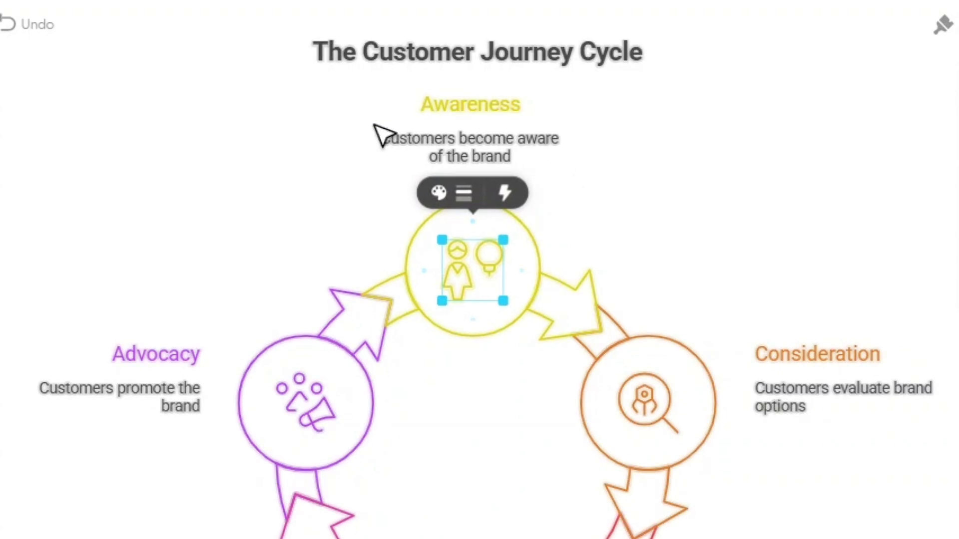
pyautogui.click(515, 196)
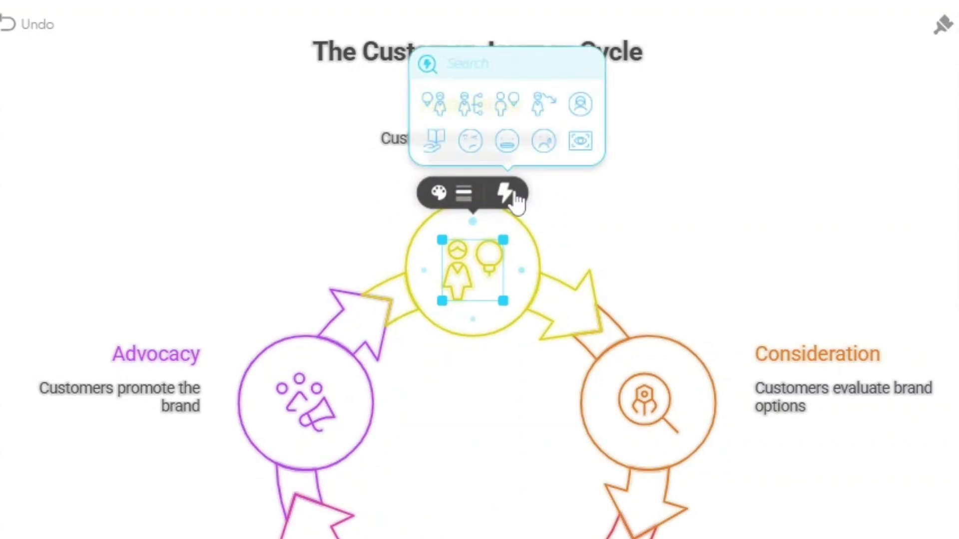